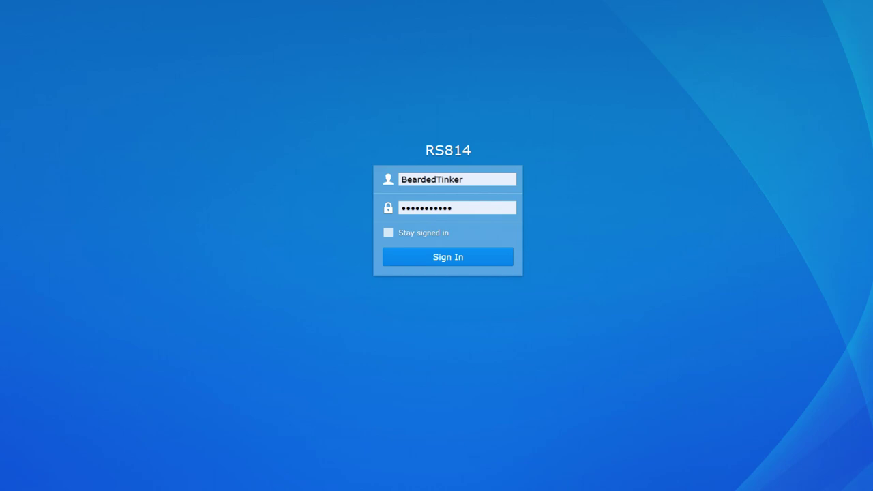
# Sign in to the RS814 with the prefilled account and install the Docker package from Package Center
pyautogui.click(475, 258)
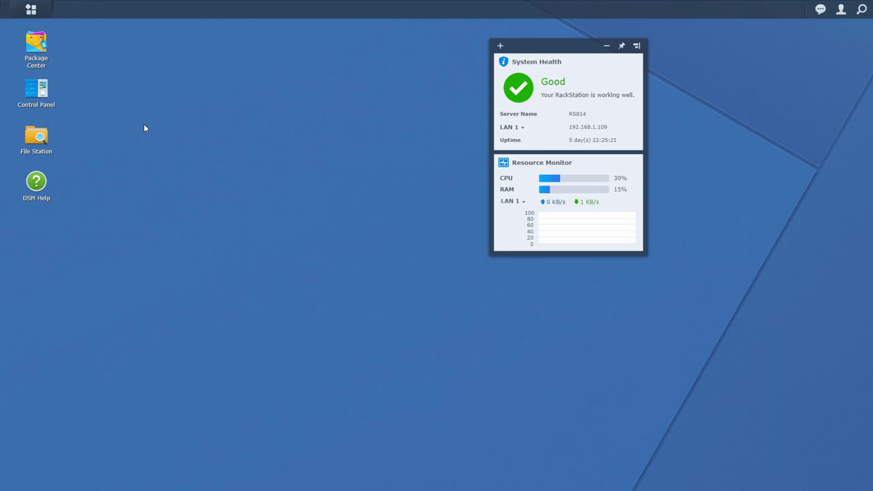
pyautogui.click(31, 54)
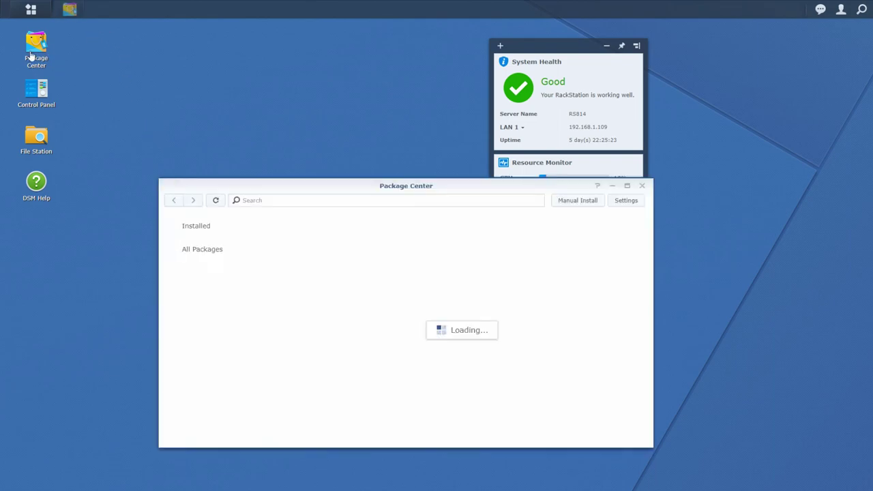
pyautogui.click(224, 224)
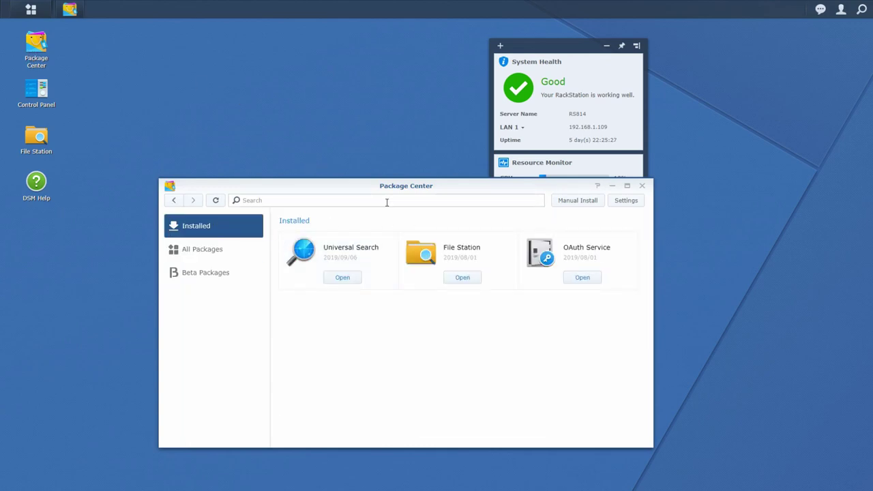
pyautogui.click(211, 248)
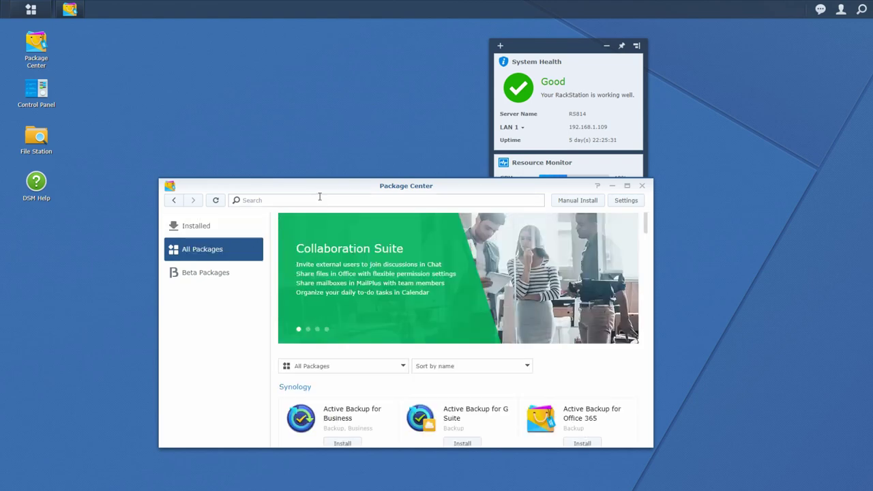
pyautogui.click(321, 198)
pyautogui.write('docker')
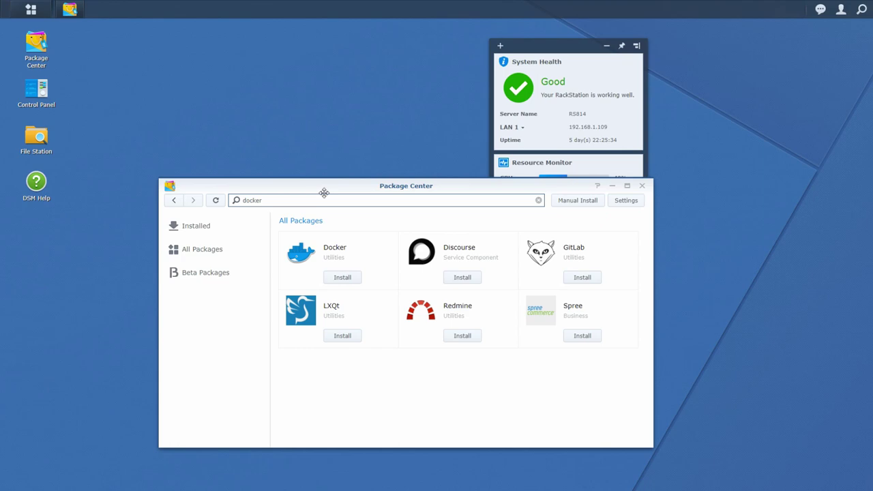
pyautogui.click(344, 278)
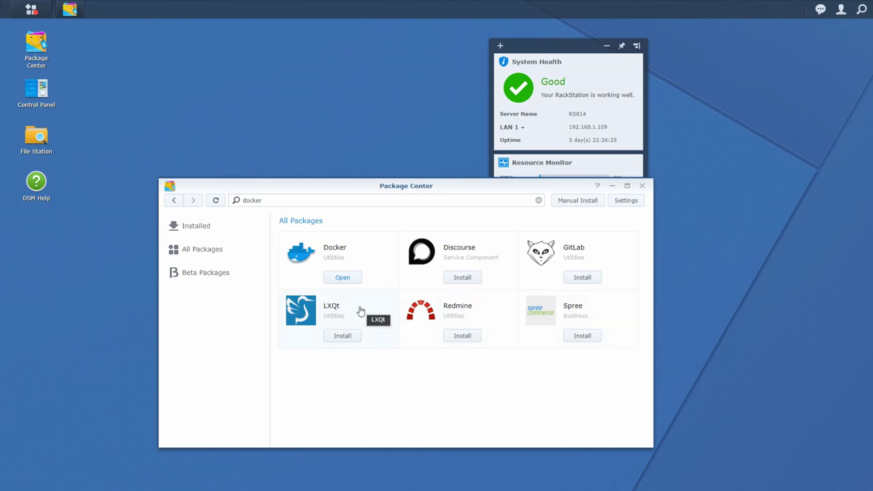
pyautogui.moveTo(391, 185); pyautogui.dragTo(376, 94)
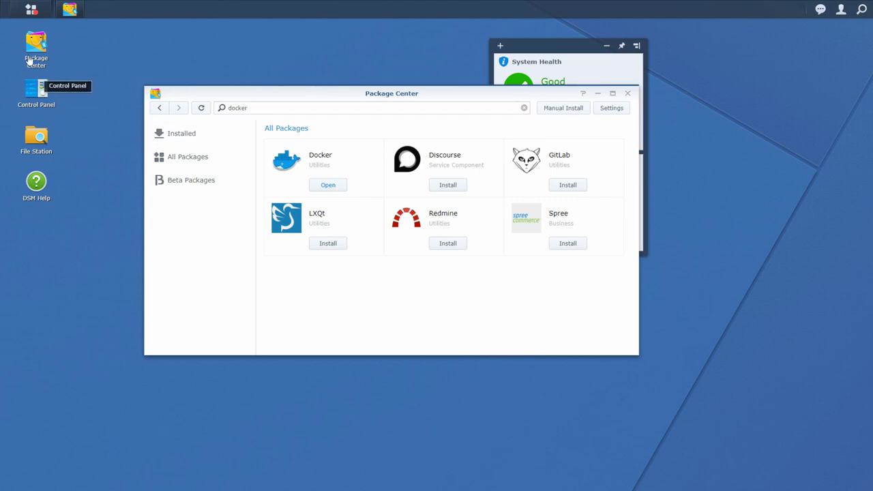
# Enable the SSH service in the Control Panel's advanced-mode Terminal & SNMP settings, apply it and close Control Panel
pyautogui.click(39, 89)
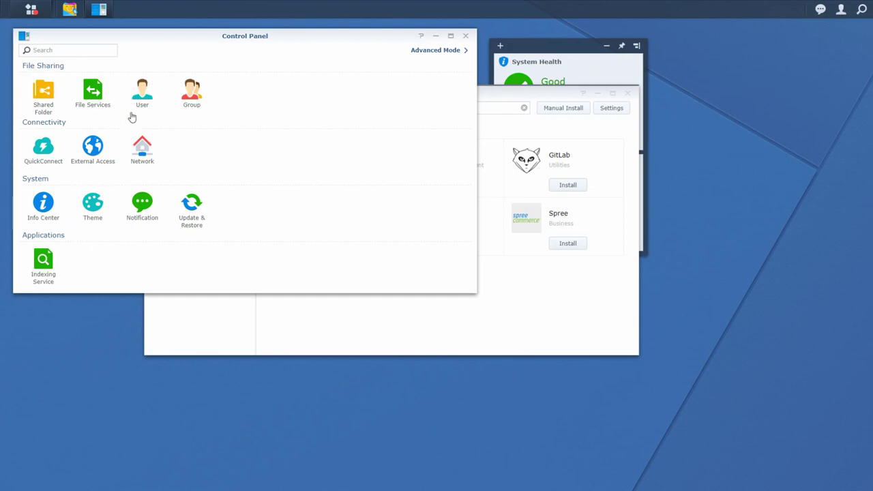
pyautogui.click(423, 51)
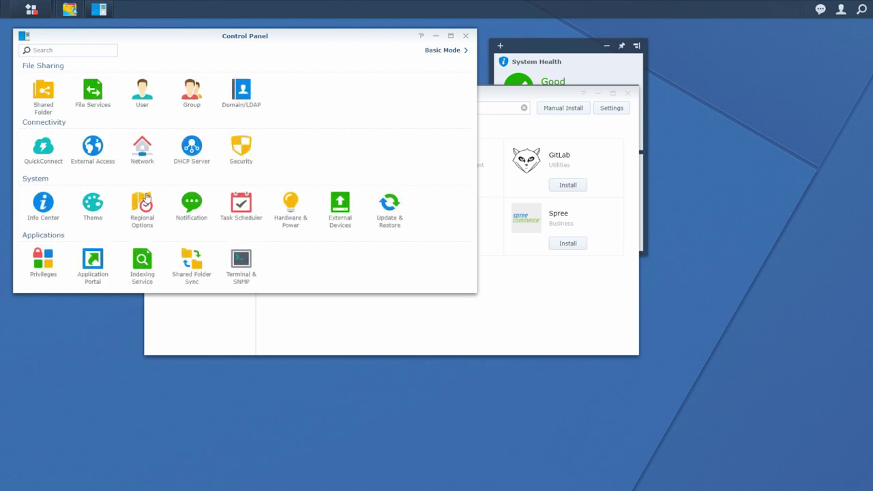
pyautogui.click(234, 271)
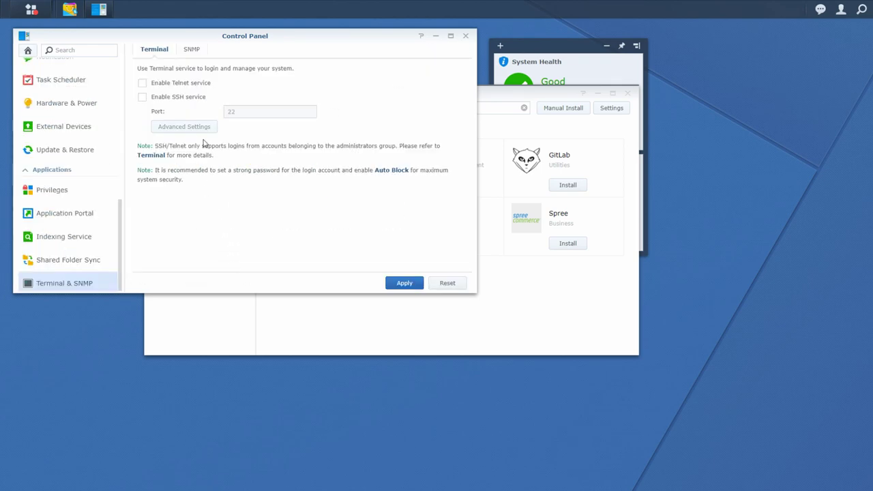
pyautogui.click(175, 99)
pyautogui.click(399, 285)
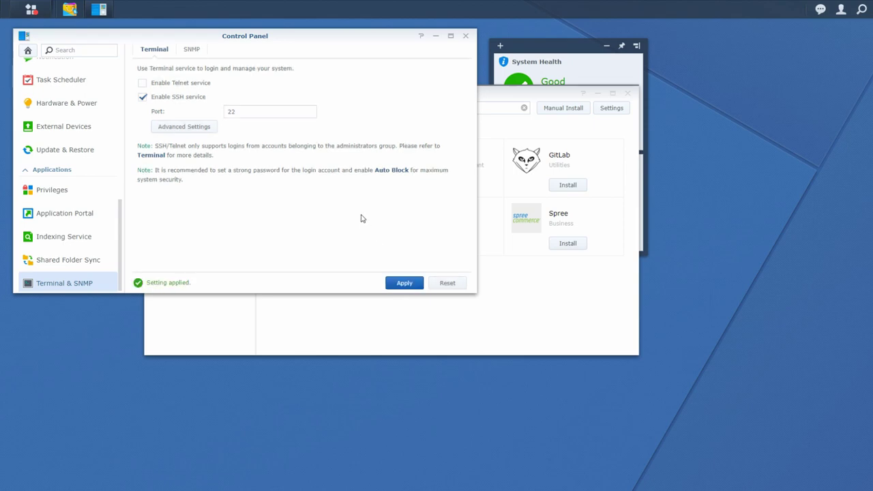
pyautogui.click(465, 36)
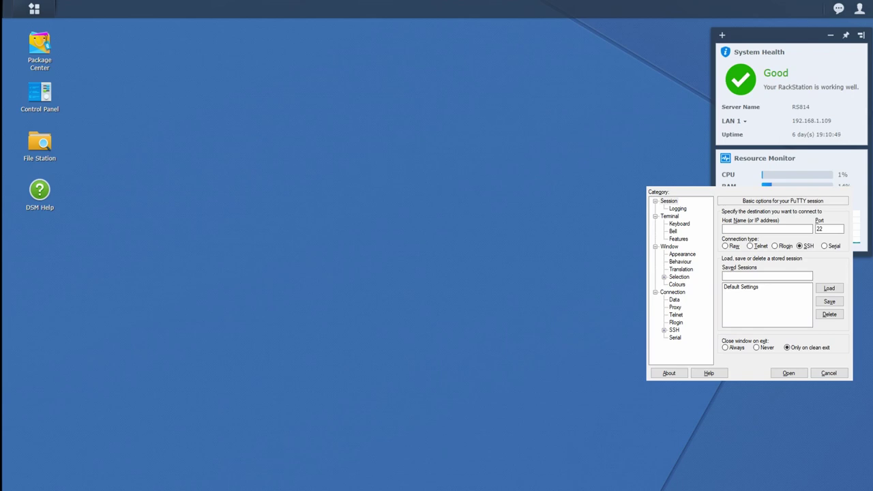
# In PuTTY, set the SSH host to 192.168.1.109 and save the session as "Bearder server"
pyautogui.click(758, 229)
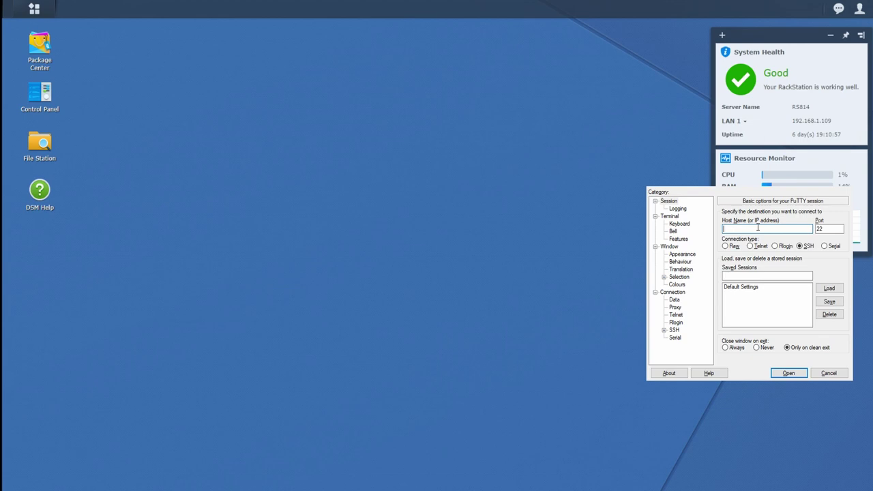
pyautogui.write('192.168.1.109')
pyautogui.press('Tab')
pyautogui.press('Tab')
pyautogui.press('Tab')
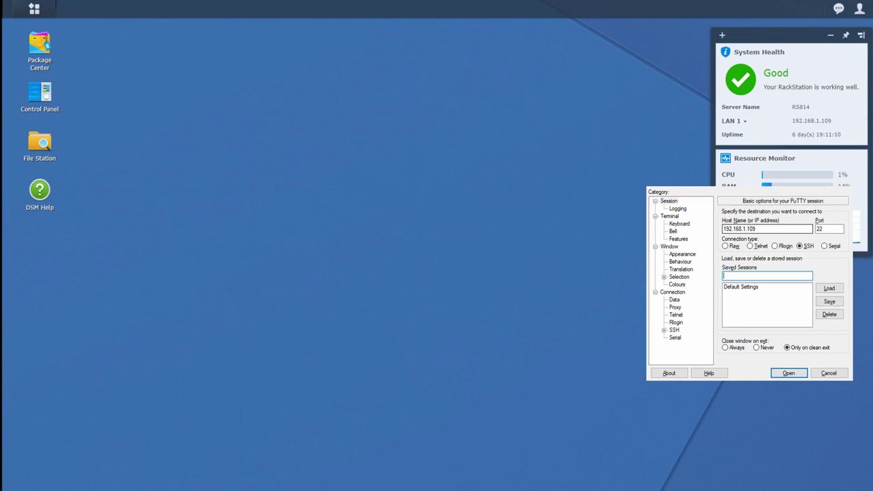
pyautogui.write('Bearder')
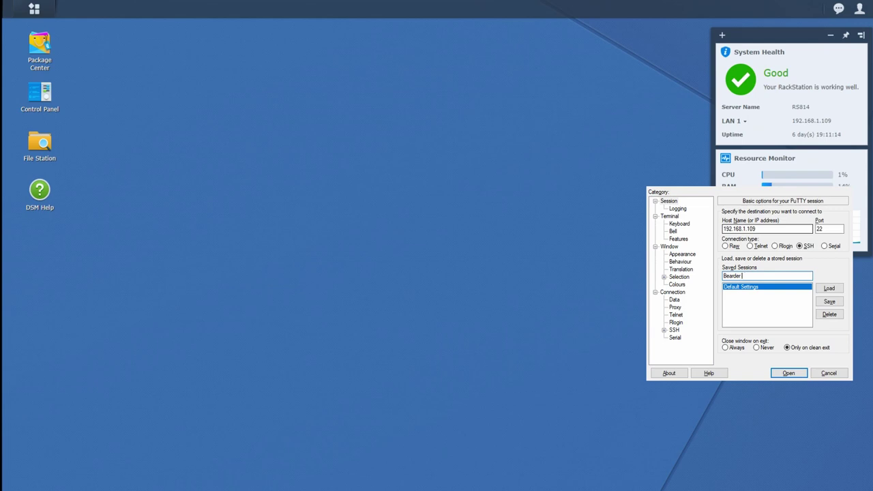
pyautogui.write(' server')
pyautogui.click(830, 301)
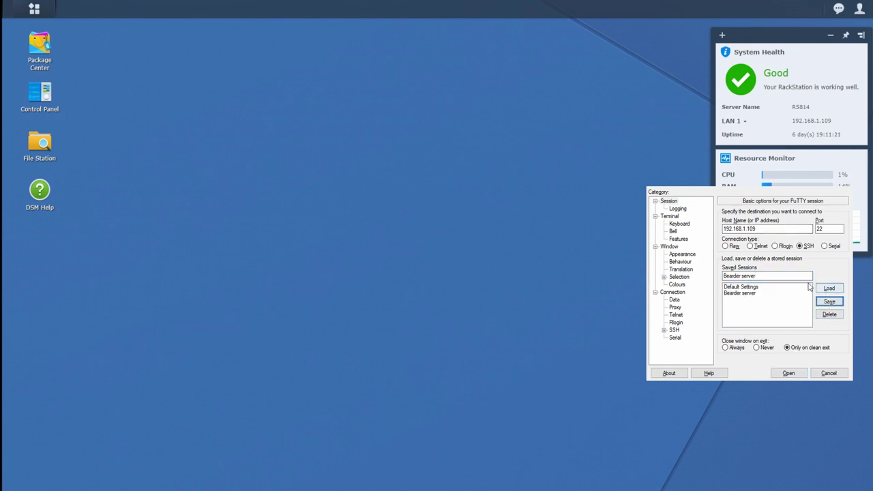
# Open the saved "Bearder server" session and log in with the account's username and password
pyautogui.doubleClick(750, 294)
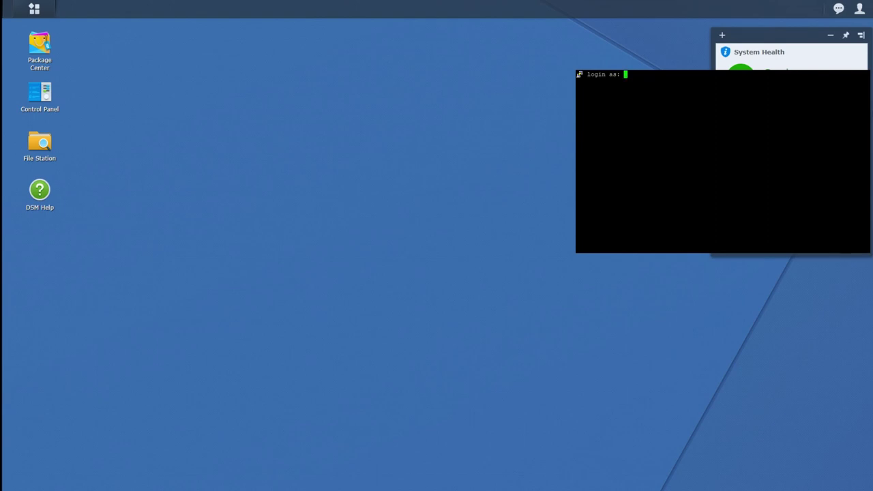
pyautogui.write('BeardedTinker')
pyautogui.press('Return')
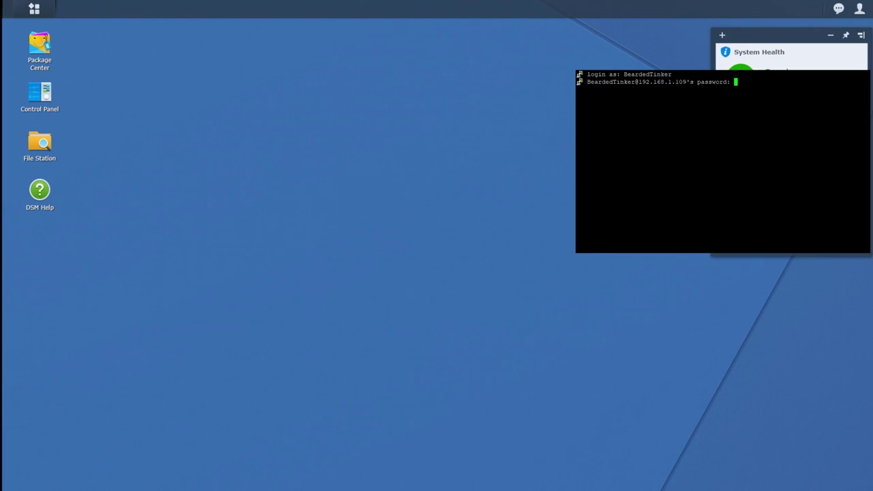
pyautogui.press('Return')
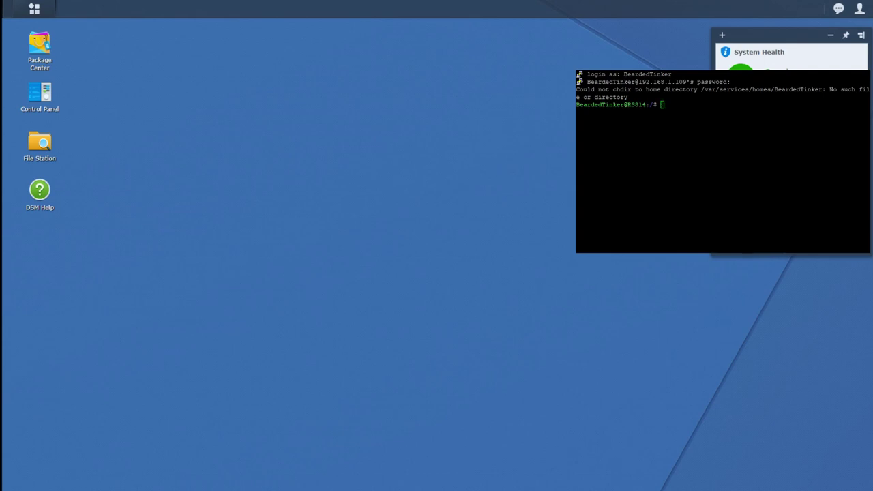
# Switch to DSM's Control Panel and check the user group memberships of the SSH login account, leaving without saving changes
pyautogui.doubleClick(44, 90)
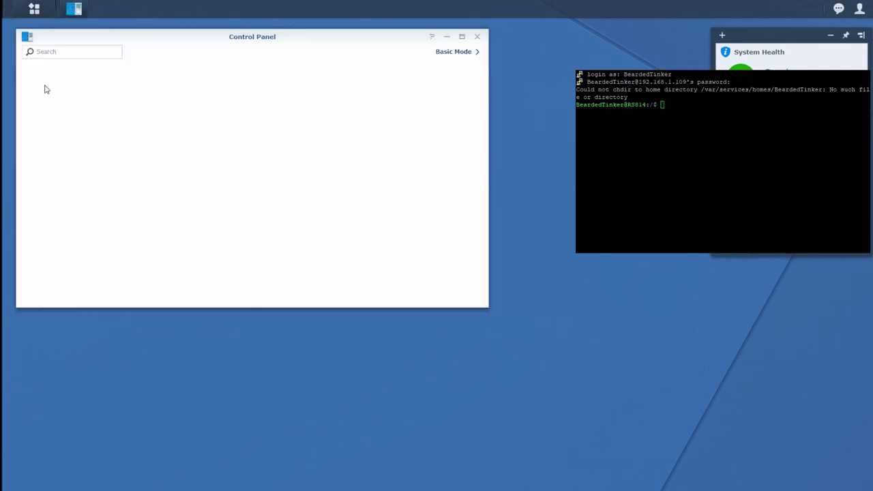
pyautogui.click(146, 116)
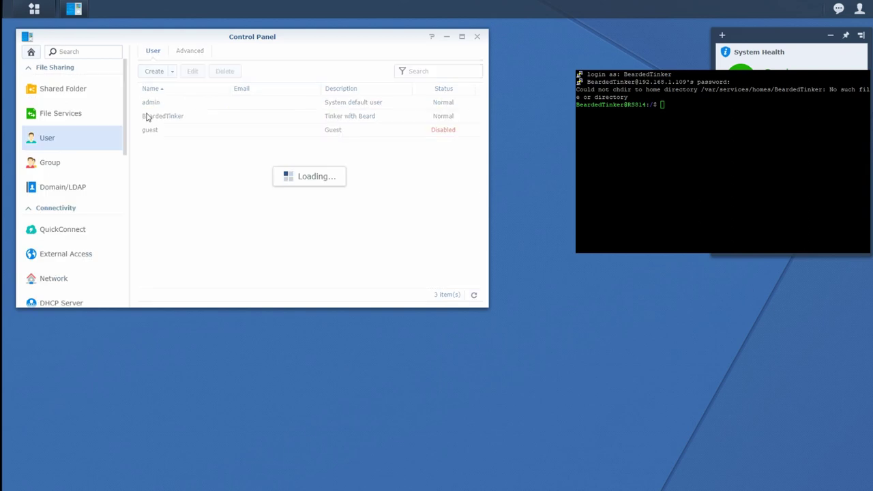
pyautogui.doubleClick(173, 117)
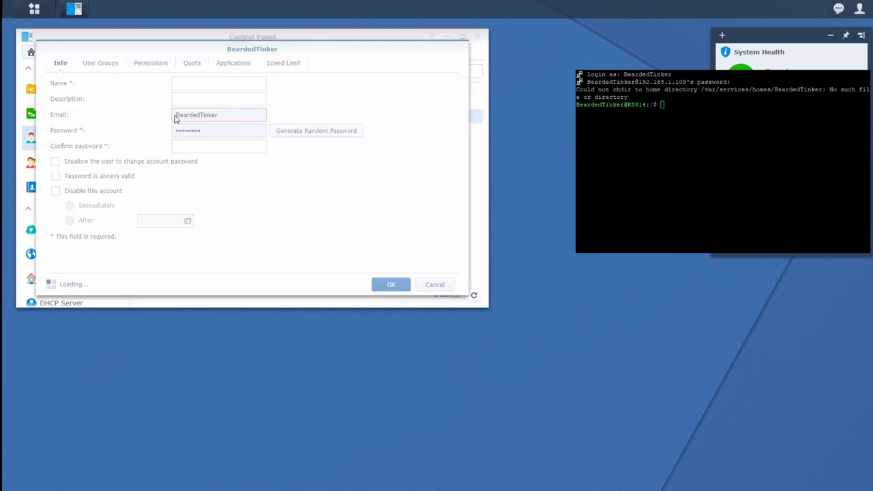
pyautogui.click(116, 66)
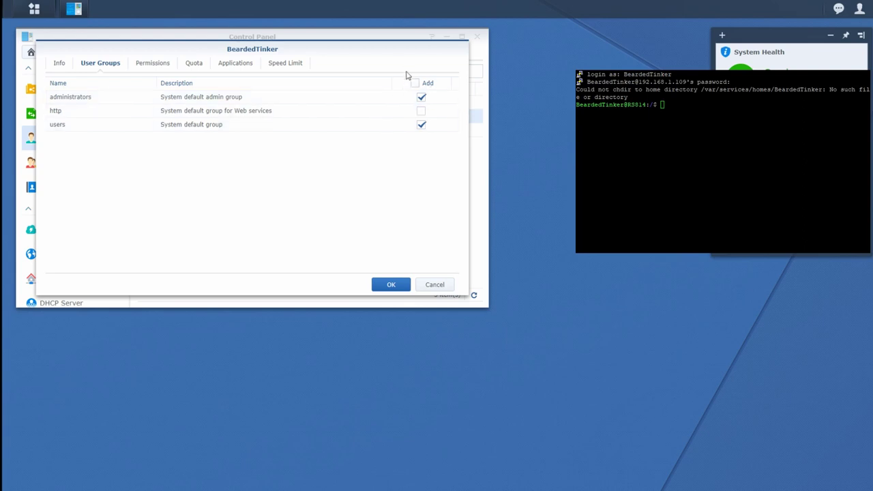
pyautogui.moveTo(397, 49); pyautogui.dragTo(460, 136)
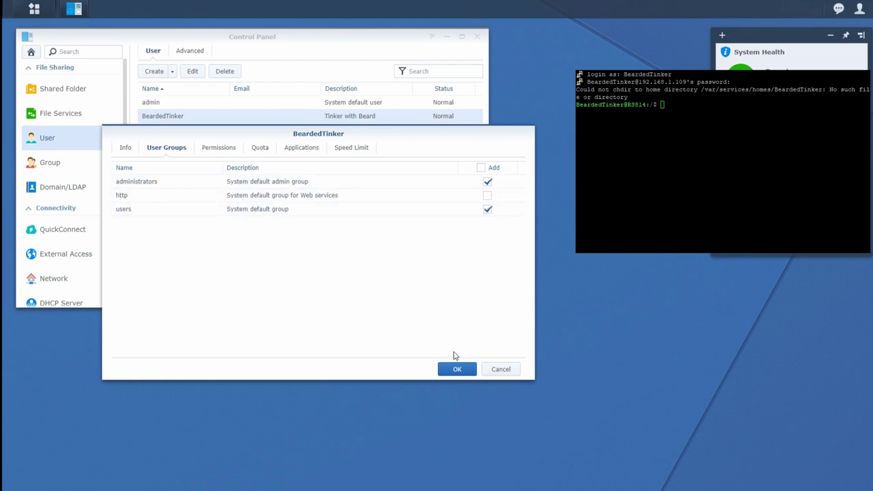
pyautogui.click(457, 369)
pyautogui.click(502, 369)
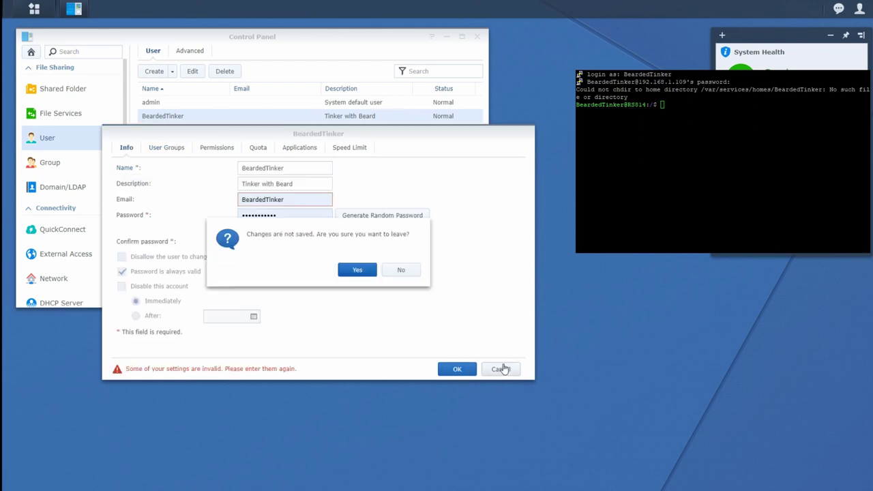
pyautogui.click(366, 270)
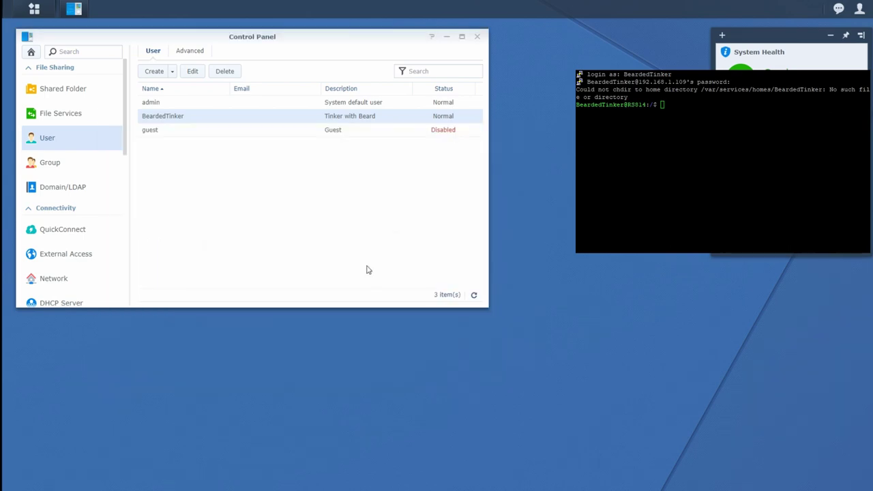
# Review the guest, admin and personal accounts in the user list and close Control Panel
pyautogui.click(342, 134)
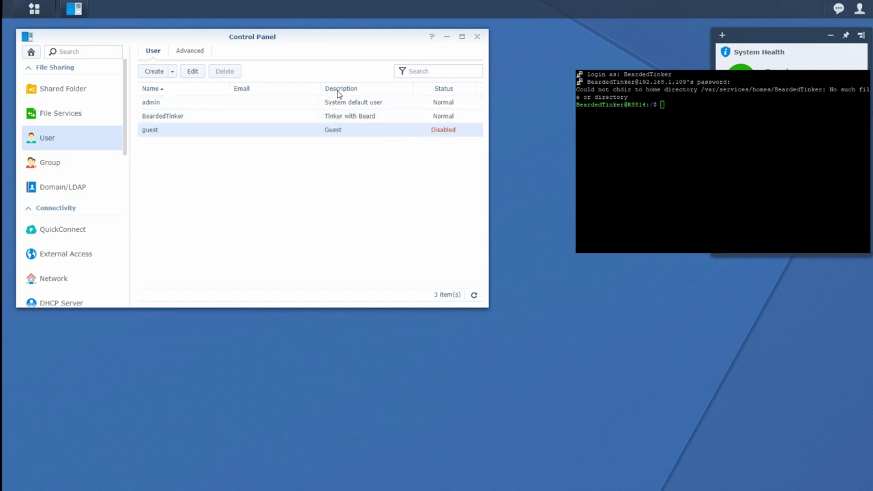
pyautogui.click(350, 105)
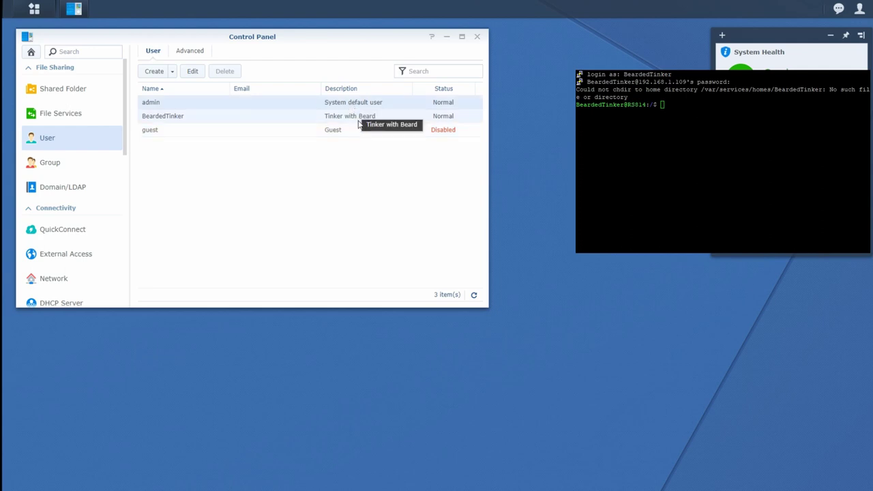
pyautogui.click(363, 120)
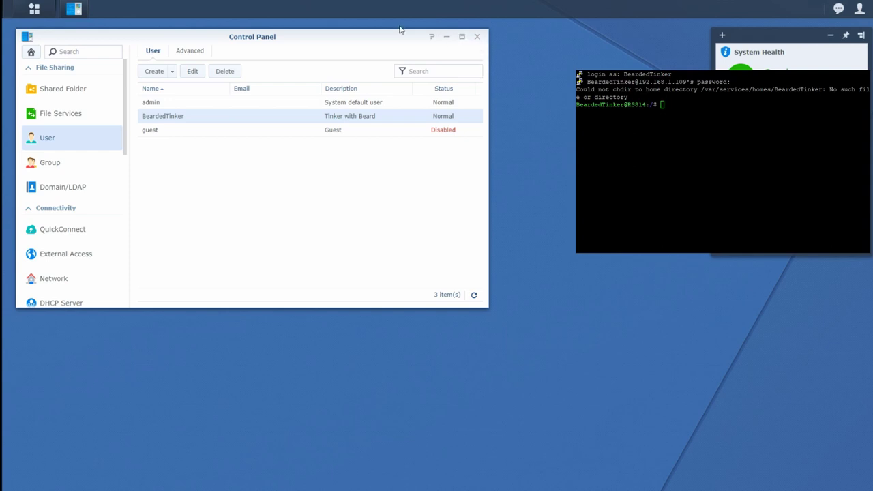
pyautogui.moveTo(385, 34); pyautogui.dragTo(429, 63)
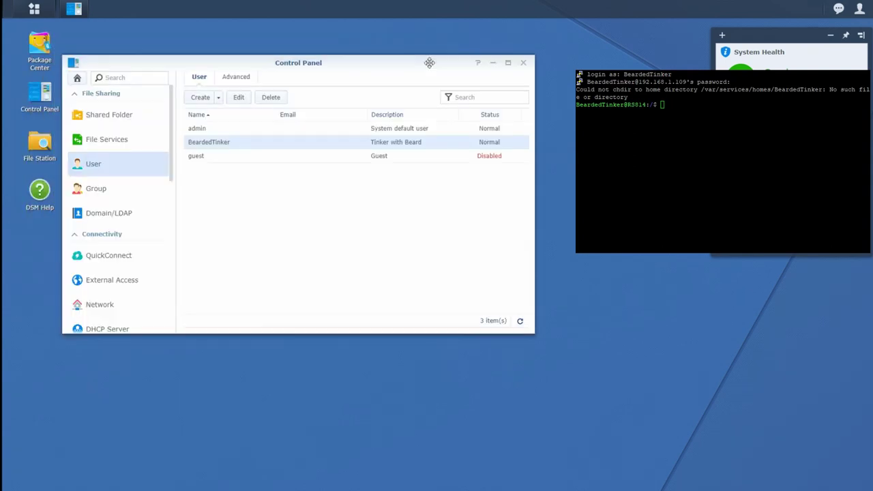
pyautogui.click(523, 63)
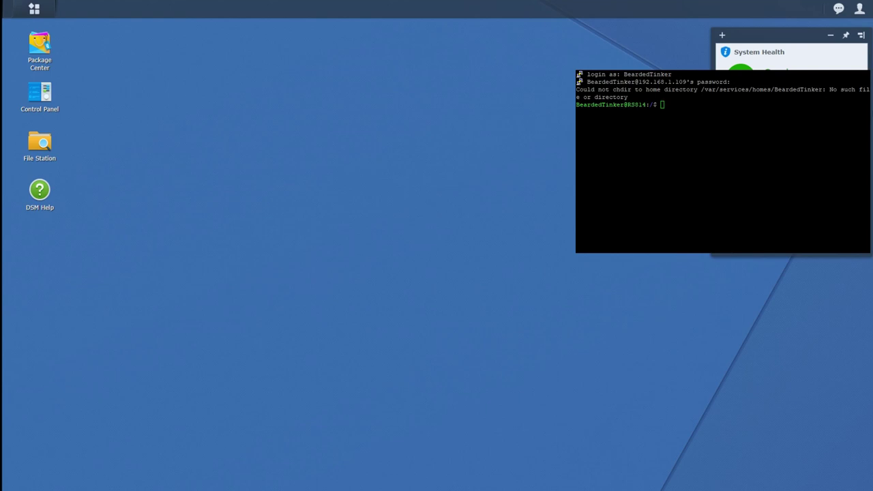
# Switch to the PuTTY terminal and list the current directory in long format with ls -l
pyautogui.hotkey('alt', 'Tab')
pyautogui.write('ls -l')
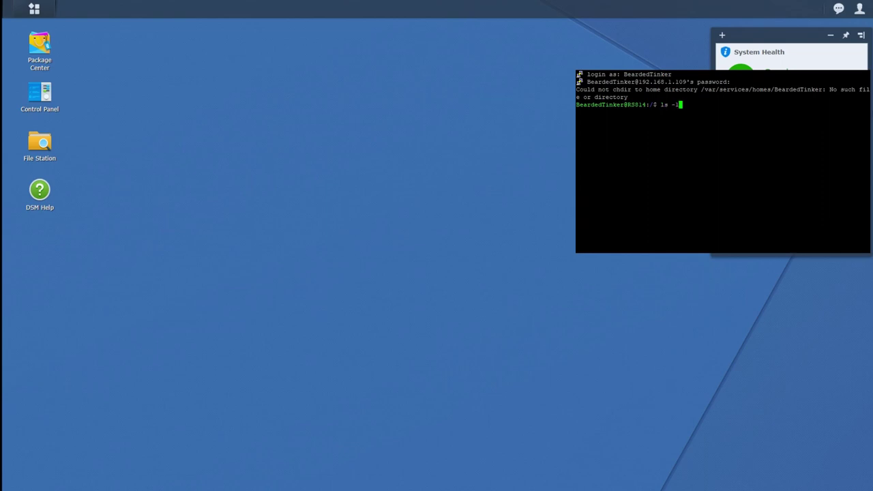